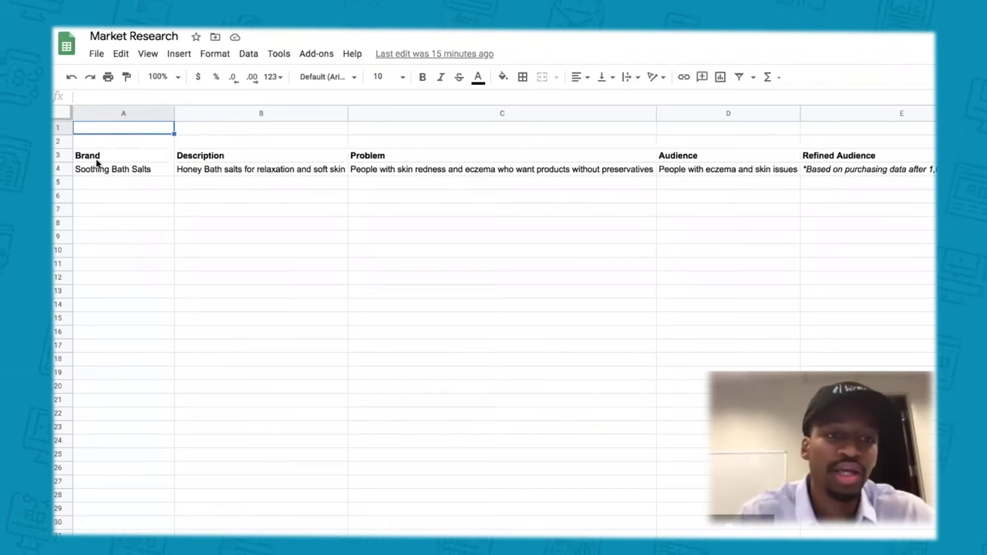
Review the Soothing Bath Salts row's brand, description, problem, audience and refined audience entries in the Market Research sheet.
click(103, 158)
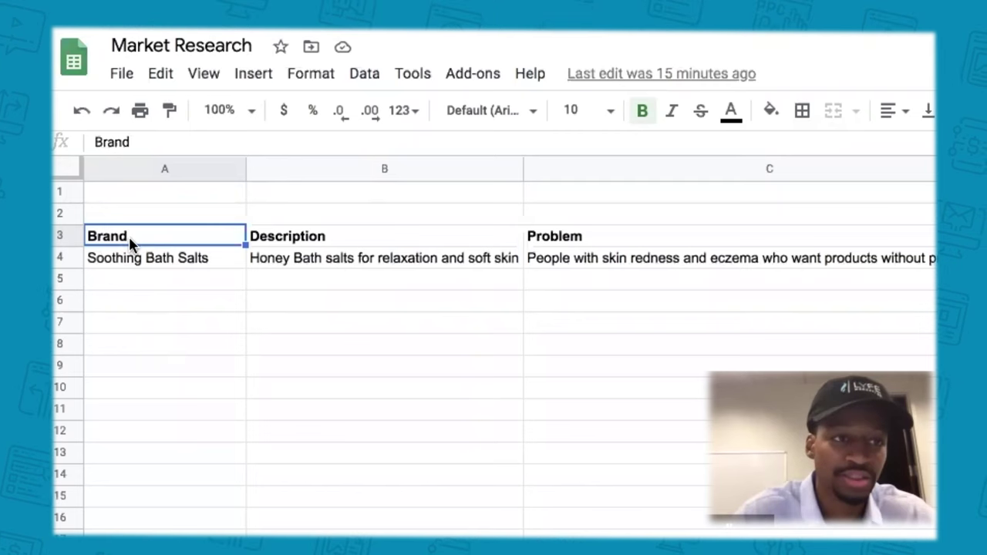
click(171, 266)
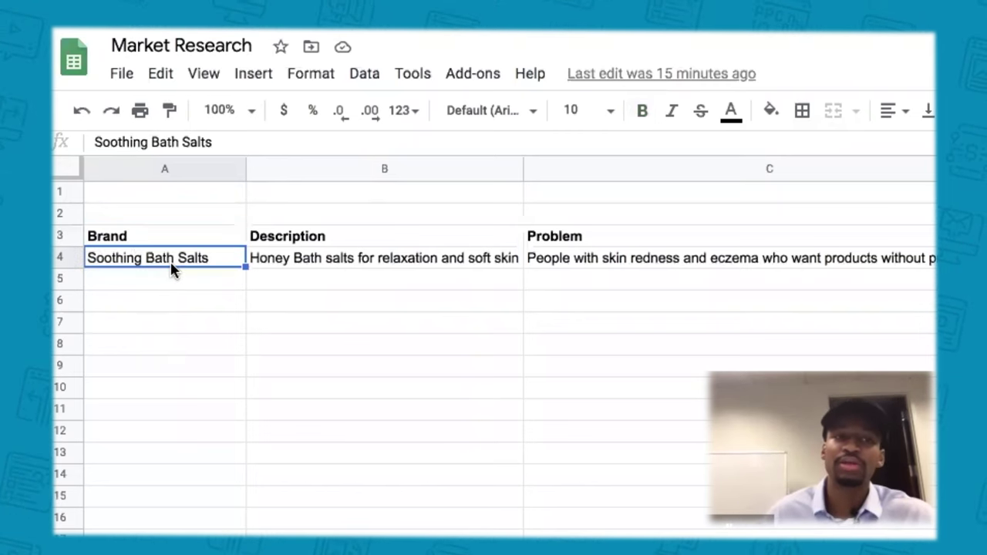
click(338, 263)
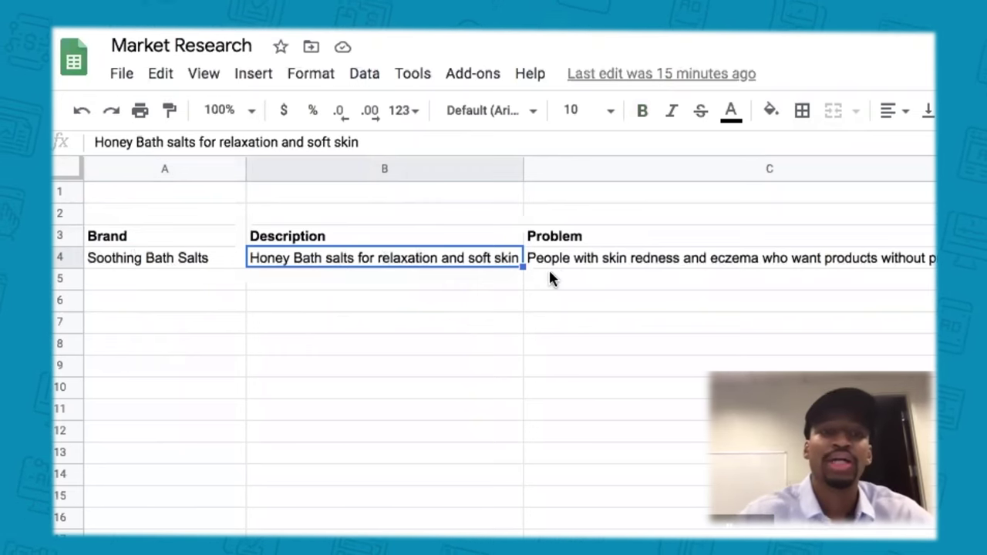
click(584, 266)
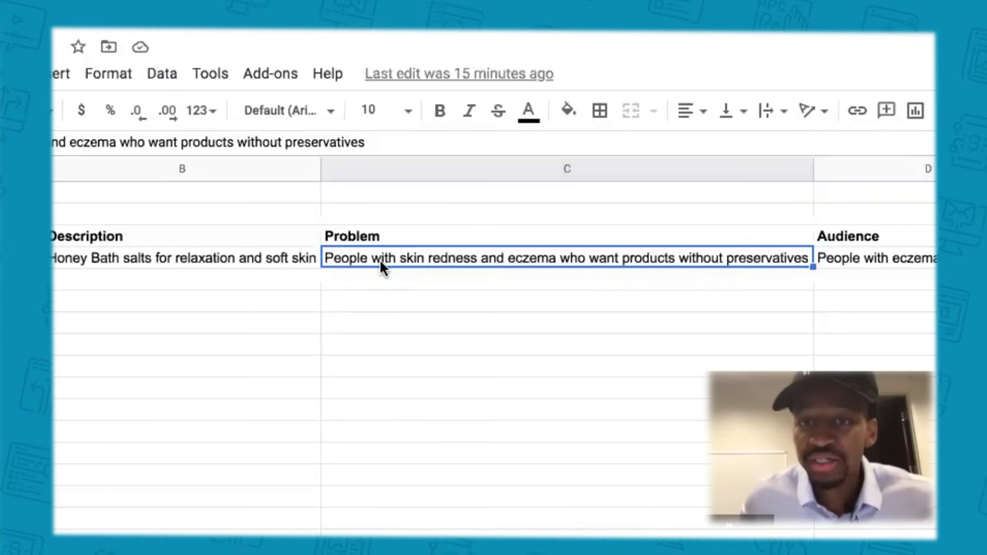
key(Right)
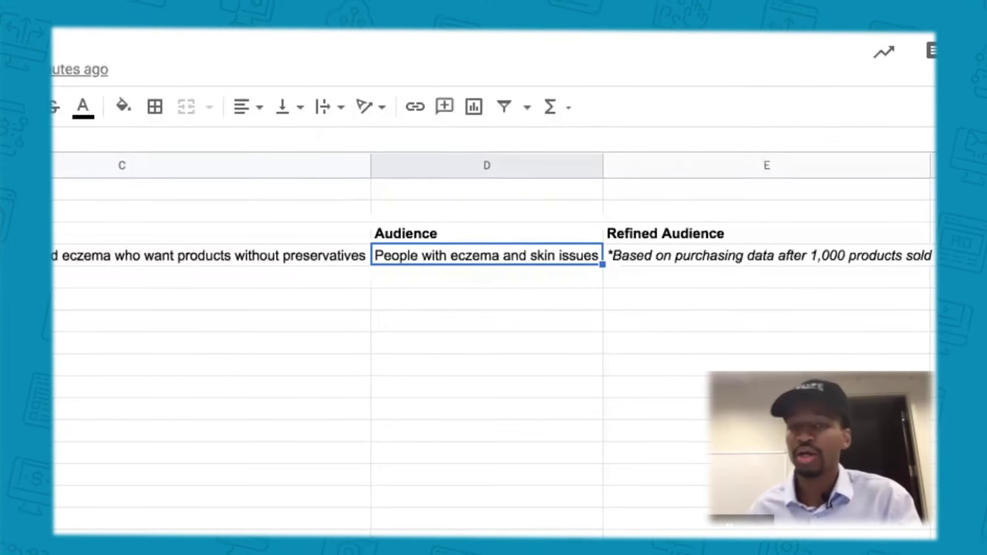
click(767, 256)
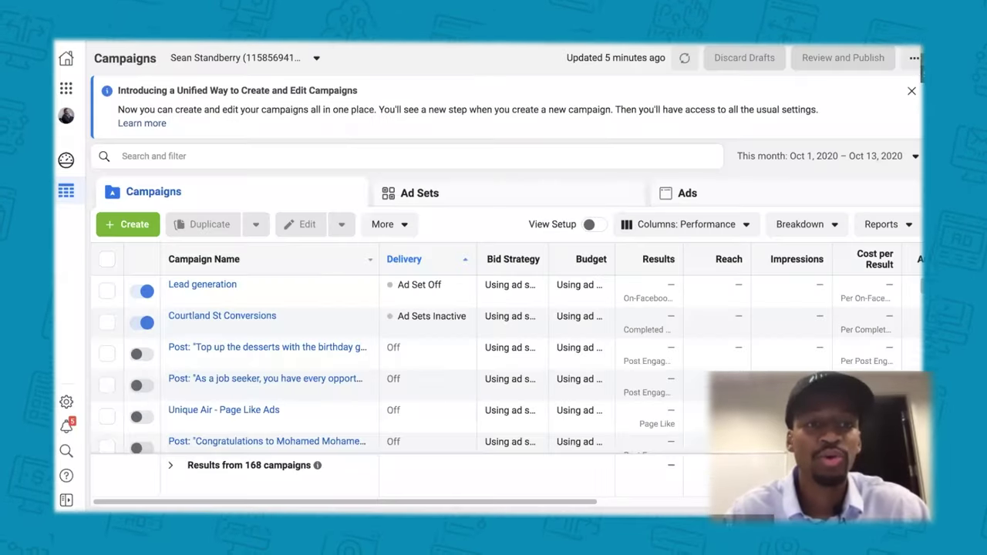
In Facebook Ads Manager, create a new campaign with the Reach objective.
click(128, 230)
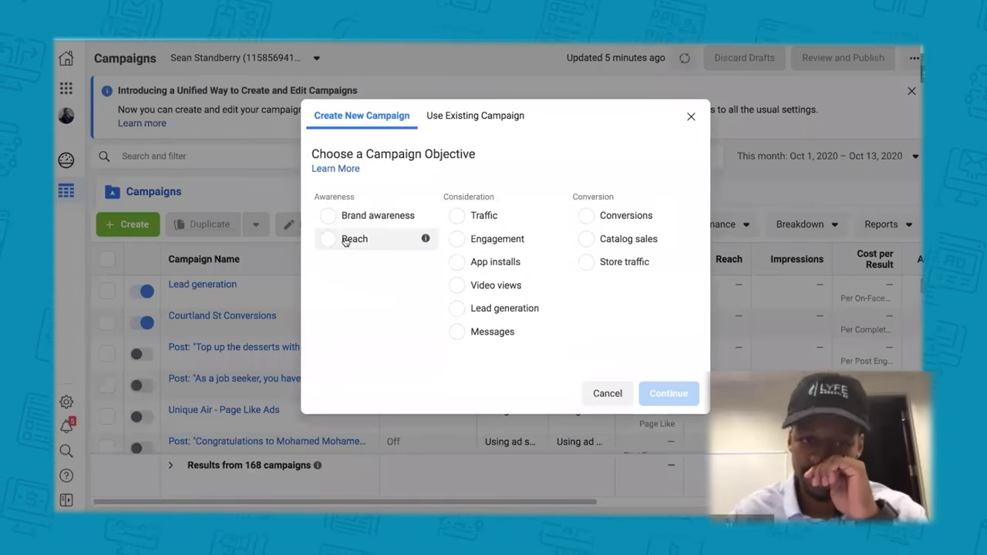
click(344, 240)
click(677, 481)
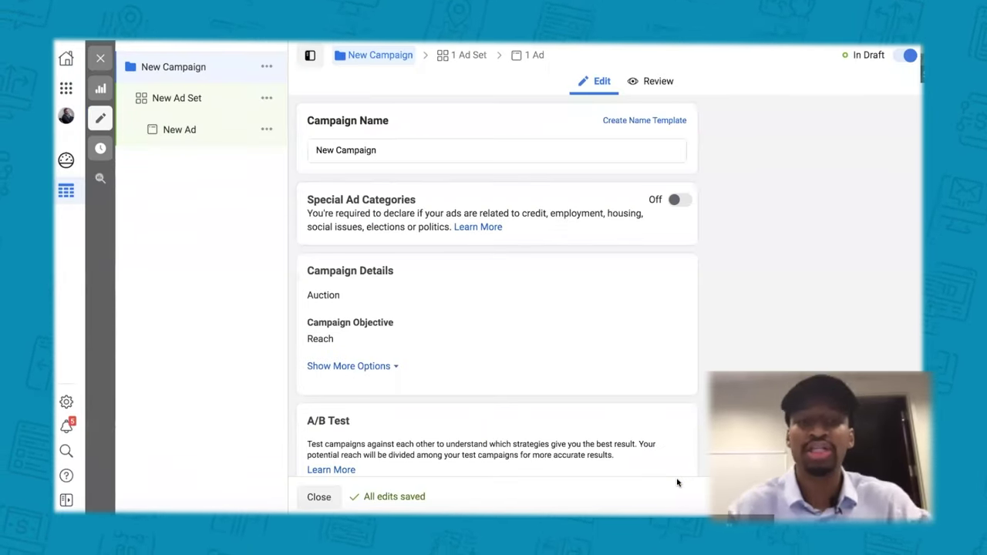
Open the new ad set and set the audience's maximum age to 50.
click(177, 105)
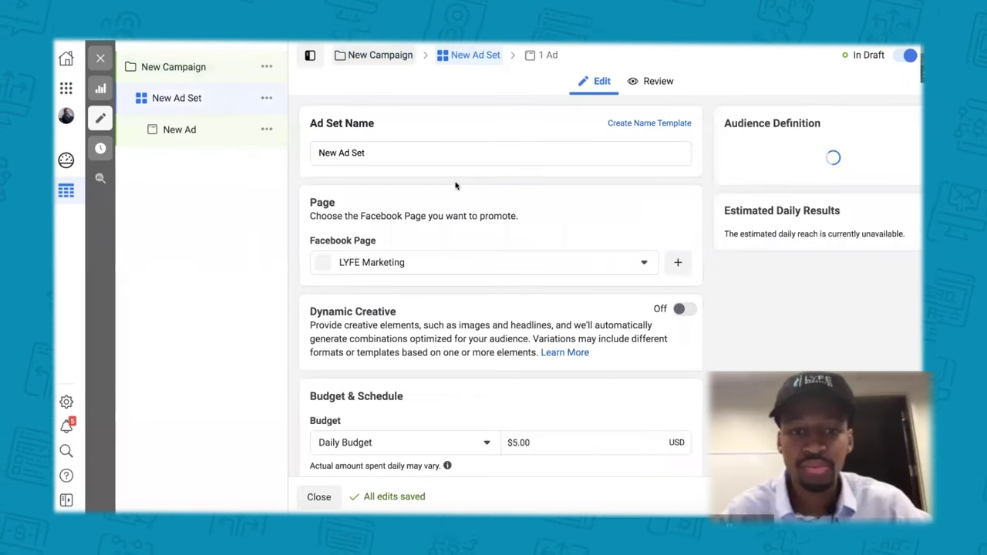
scroll(456, 185, down, 3)
scroll(455, 185, down, 5)
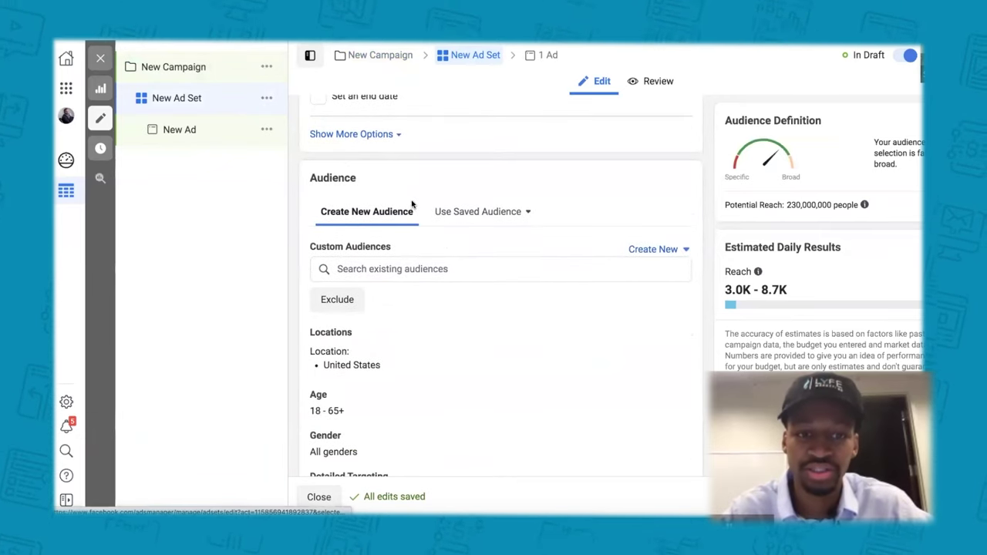
scroll(350, 232, down, 1)
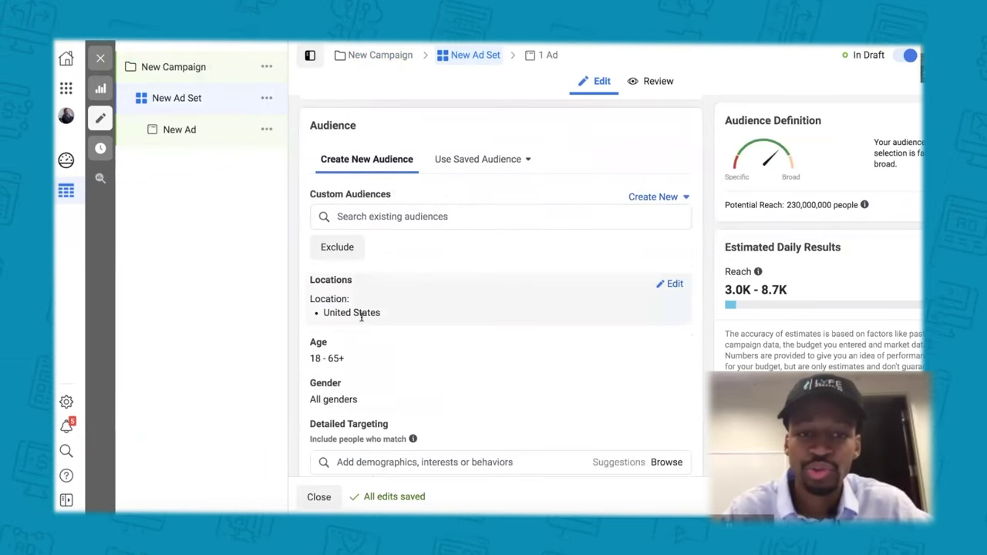
scroll(361, 316, down, 1)
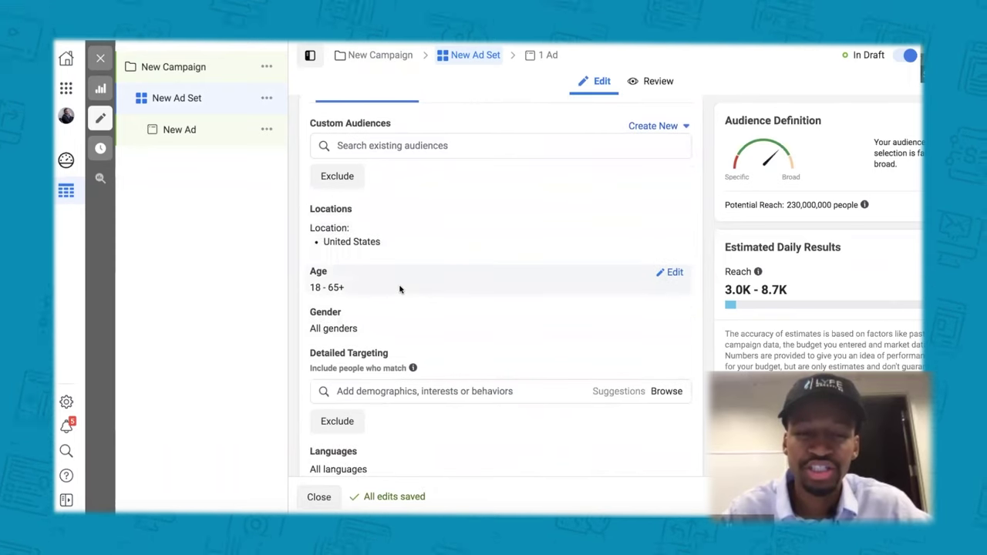
click(674, 273)
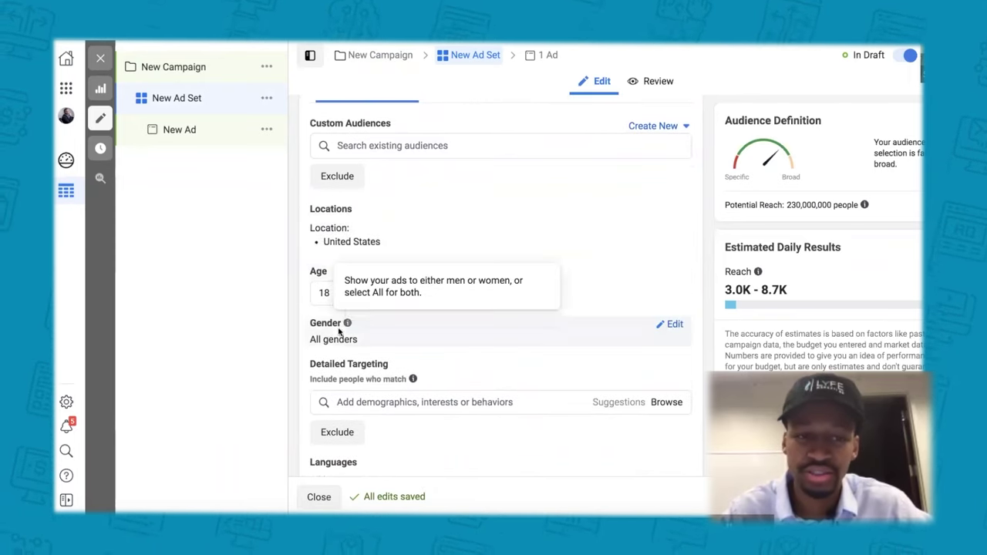
click(412, 293)
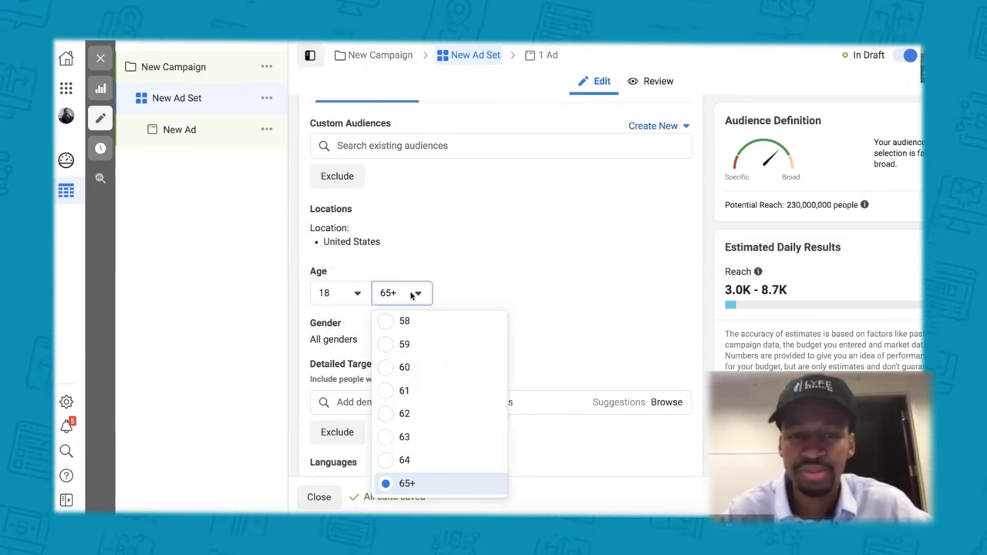
scroll(419, 383, up, 5)
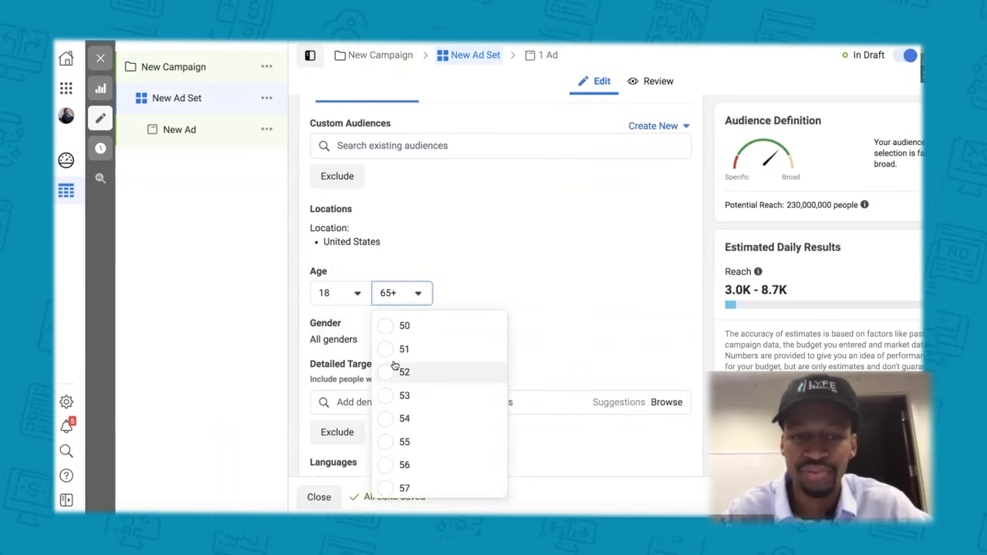
click(389, 326)
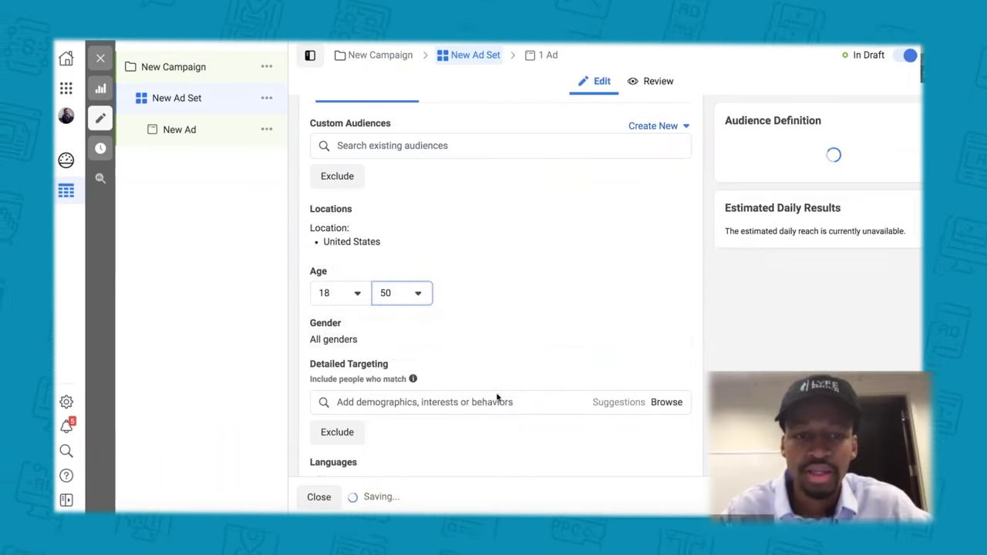
Find "bath salt" in the ad set's detailed targeting and add the Bath salts interest.
scroll(498, 397, down, 1)
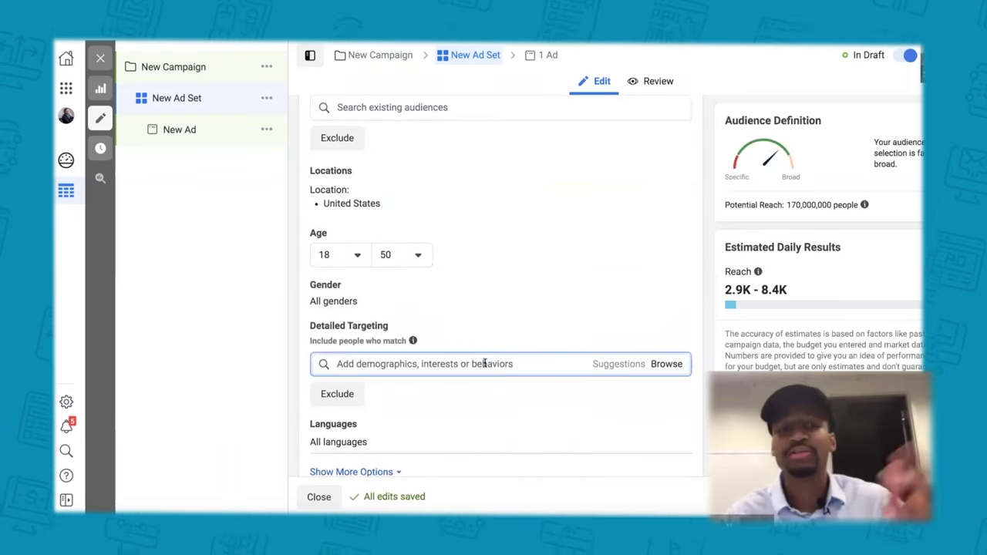
click(484, 363)
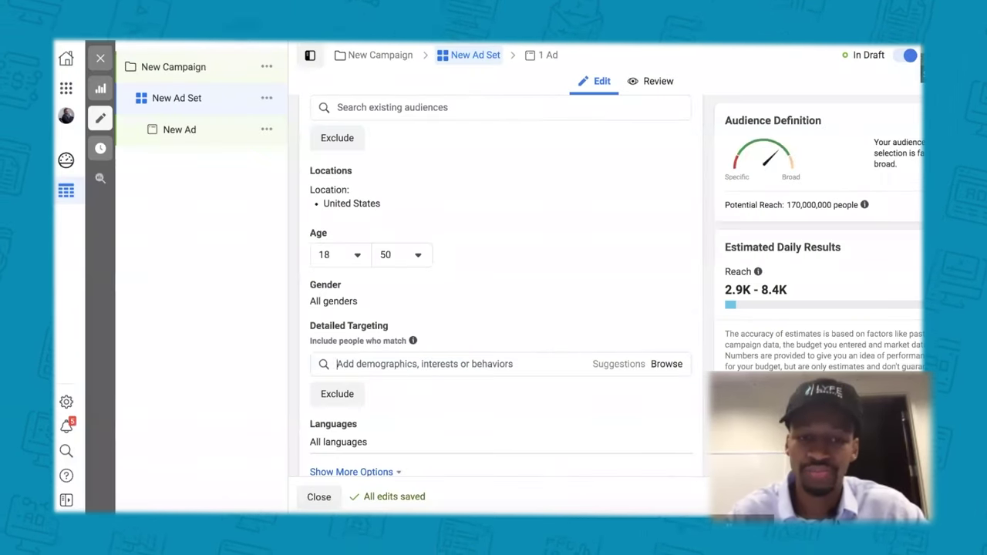
text(salt)
key(BackSpace)
key(BackSpace)
key(BackSpace)
key(BackSpace)
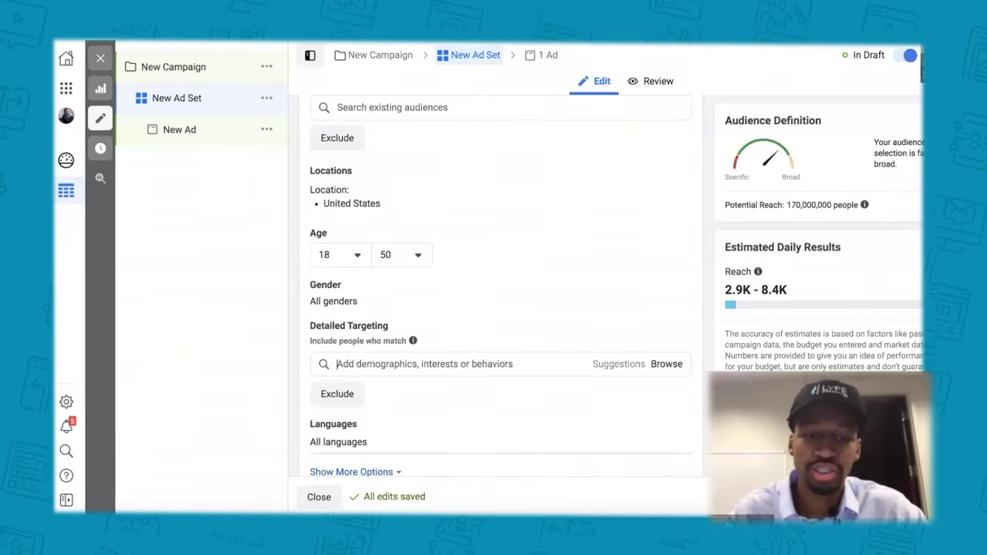
text(bath salt)
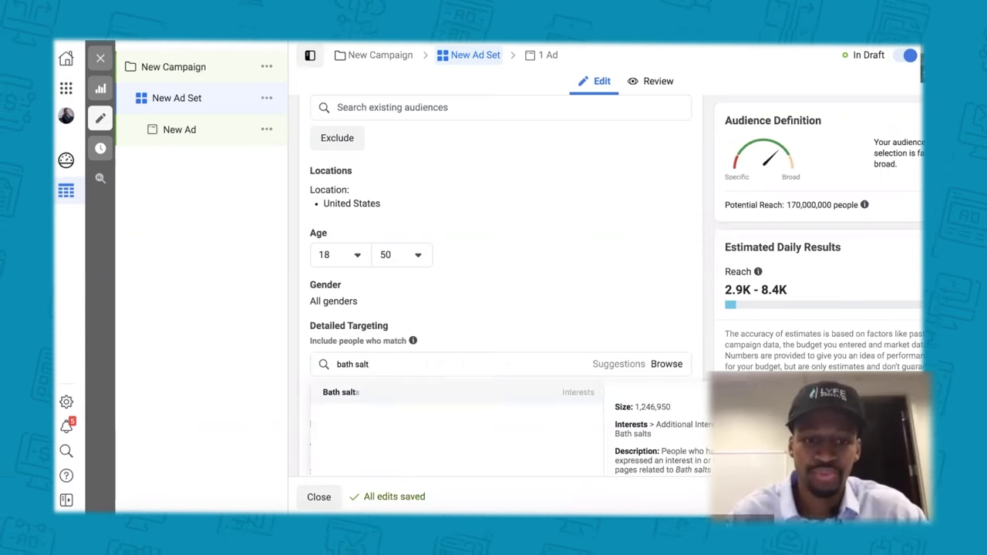
click(460, 398)
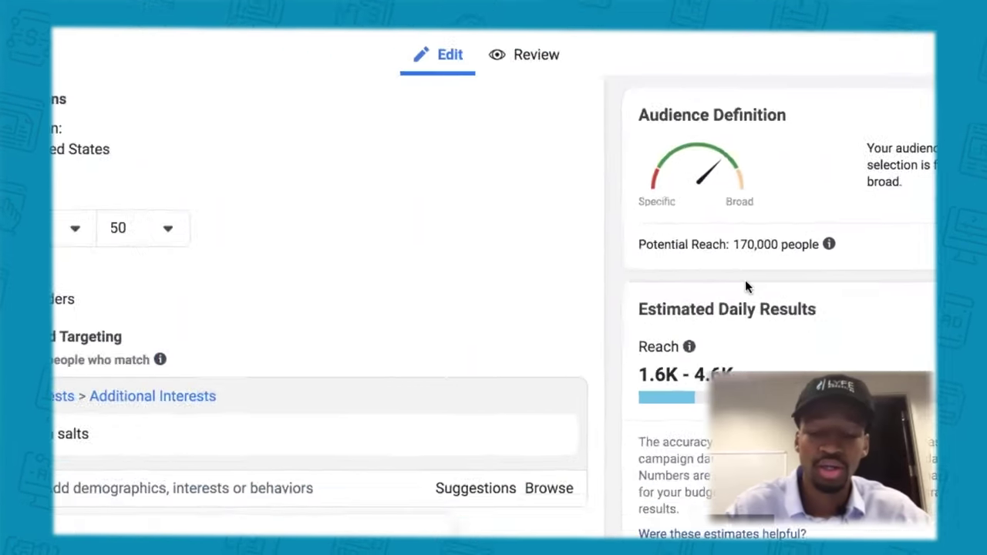
Search the detailed targeting options for "epsom salt".
text(epsom salt)
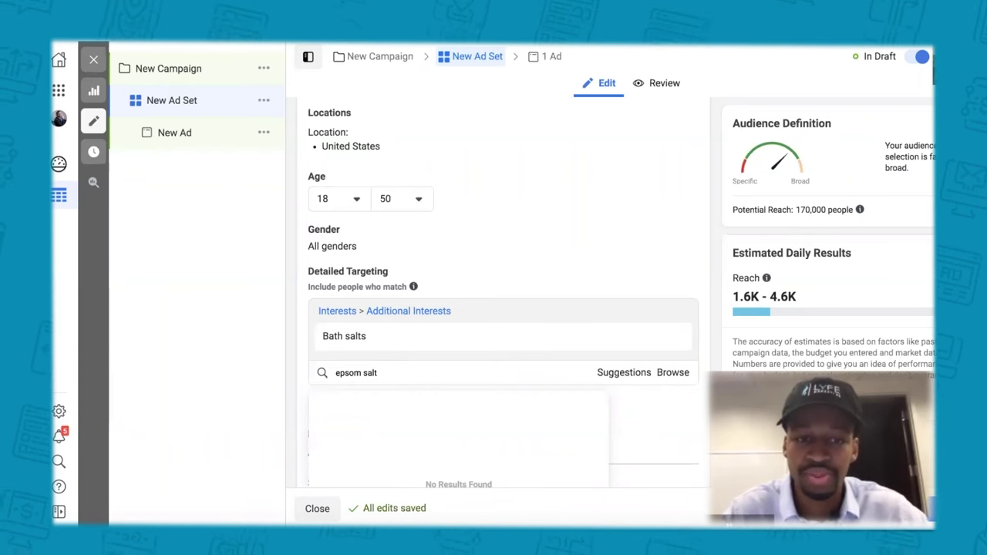
key(BackSpace)
key(BackSpace)
key(BackSpace)
key(BackSpace)
key(BackSpace)
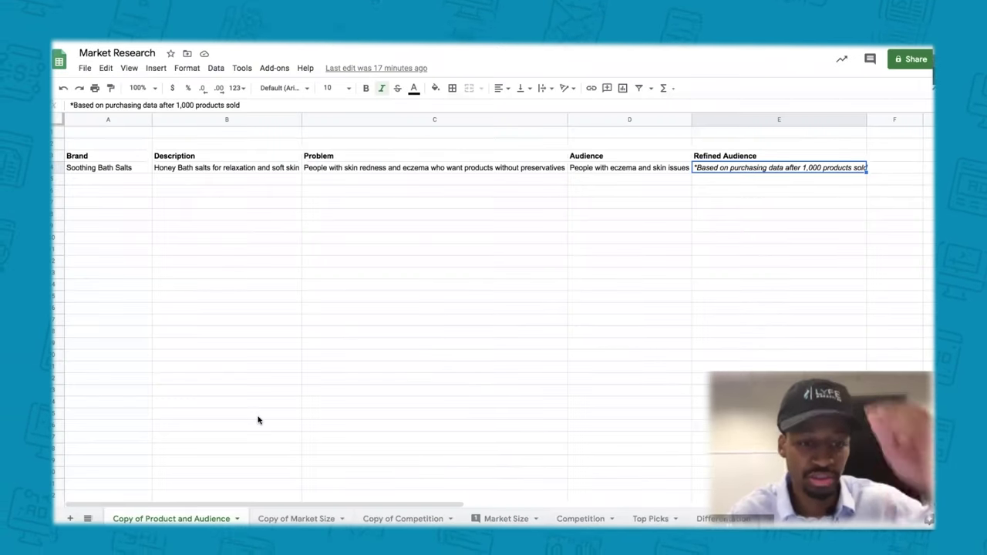
In the Market Research file's Copy of Market Size sheet, enter Bath salts as the first FB audience description and 220,000 as its size.
click(296, 521)
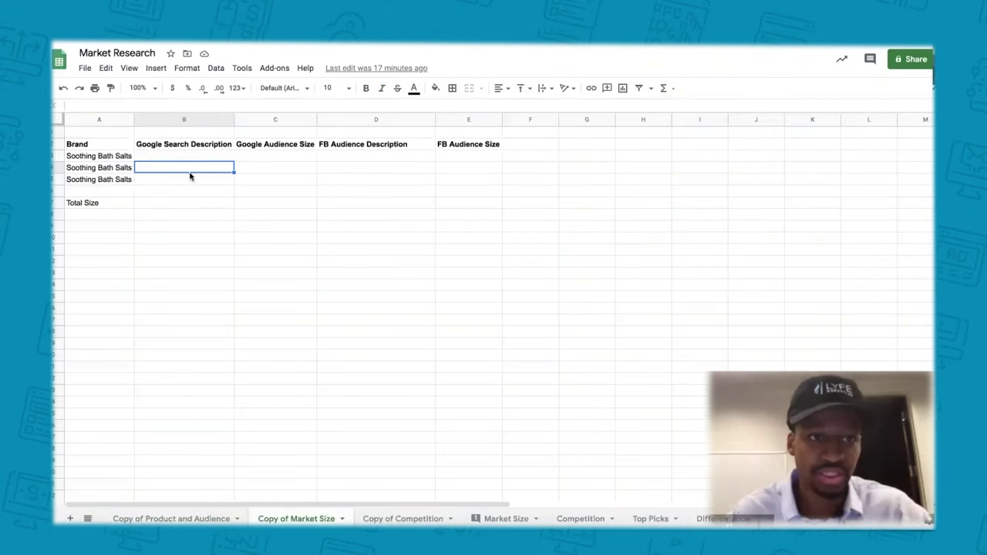
click(359, 157)
text(Bath salts)
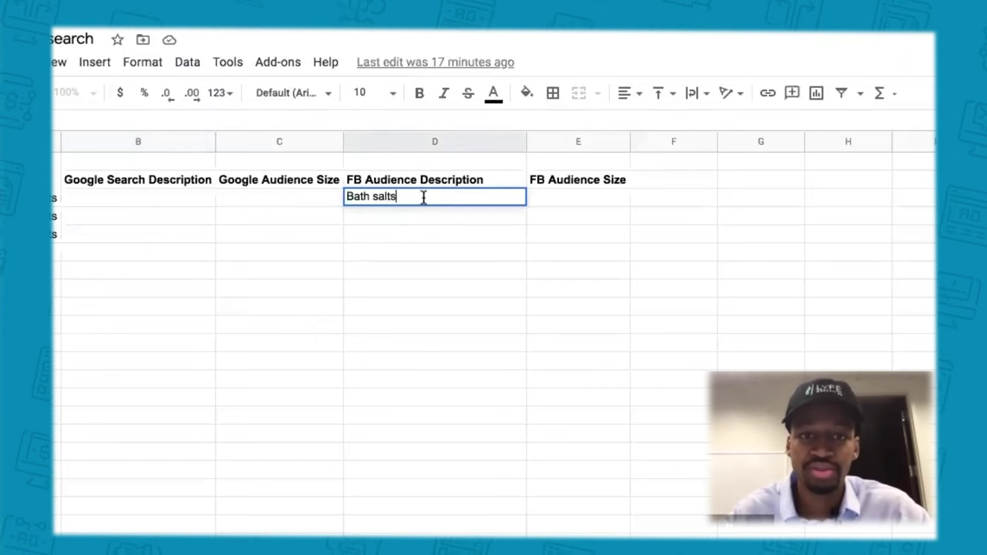
key(Tab)
text(22)
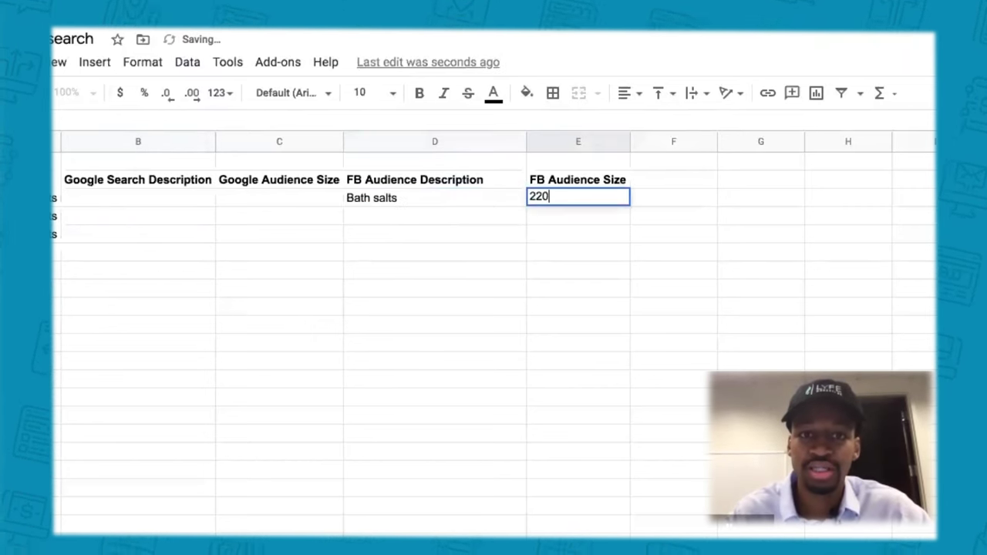
text(0,000)
key(Return)
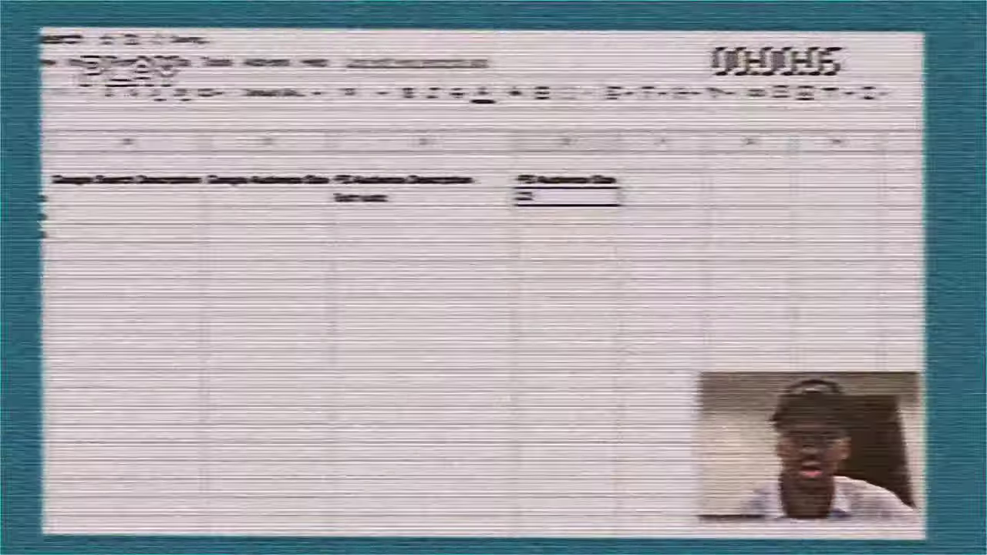
text(0,00)
text(0000)
key(Return)
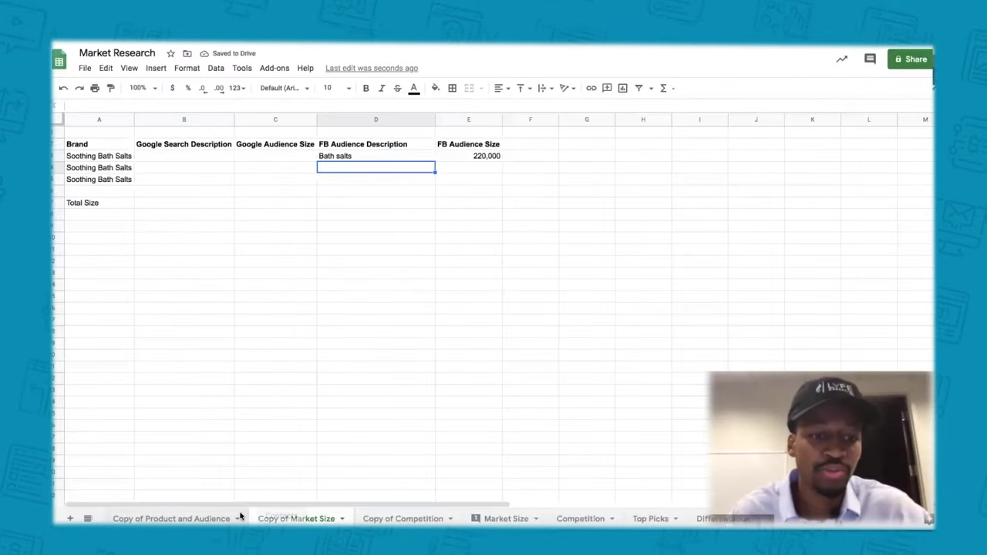
Back in Facebook Ads Manager, search the ad set's detailed targeting options for "skin redness".
click(185, 513)
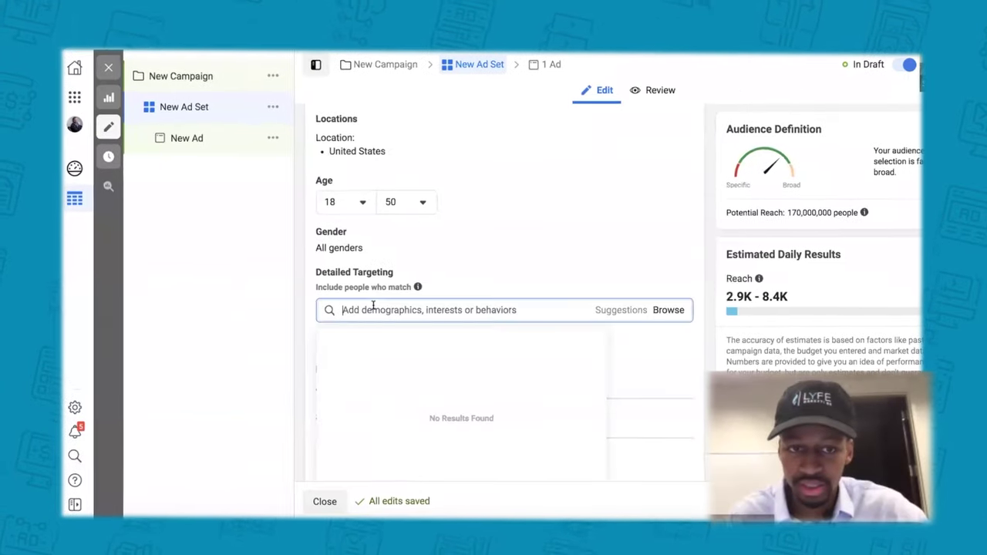
text(skin re)
text(cn)
key(BackSpace)
key(BackSpace)
text(dness)
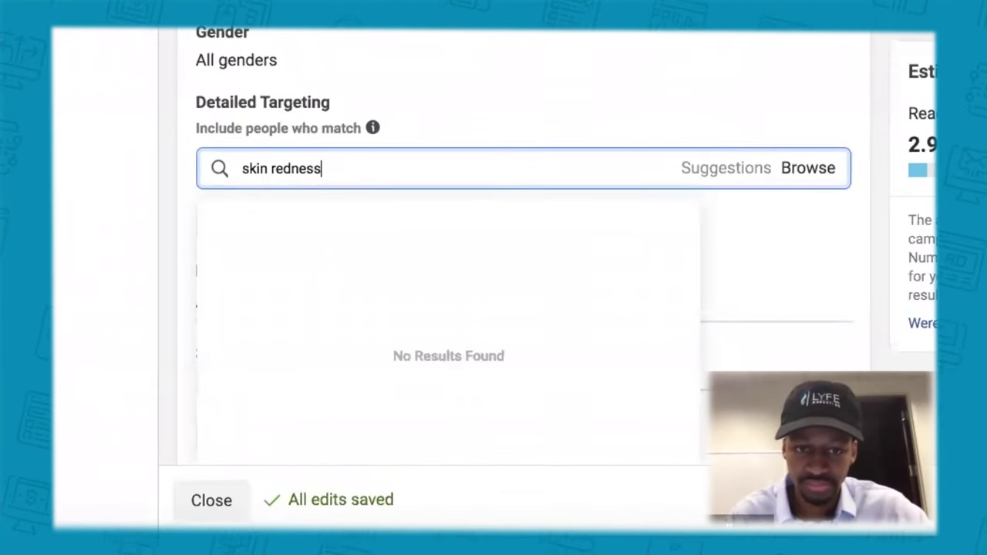
Change the detailed targeting search to "skin care" and locate the Skin care interest among the matches.
key(BackSpace)
key(BackSpace)
key(BackSpace)
key(BackSpace)
key(BackSpace)
key(BackSpace)
text(care)
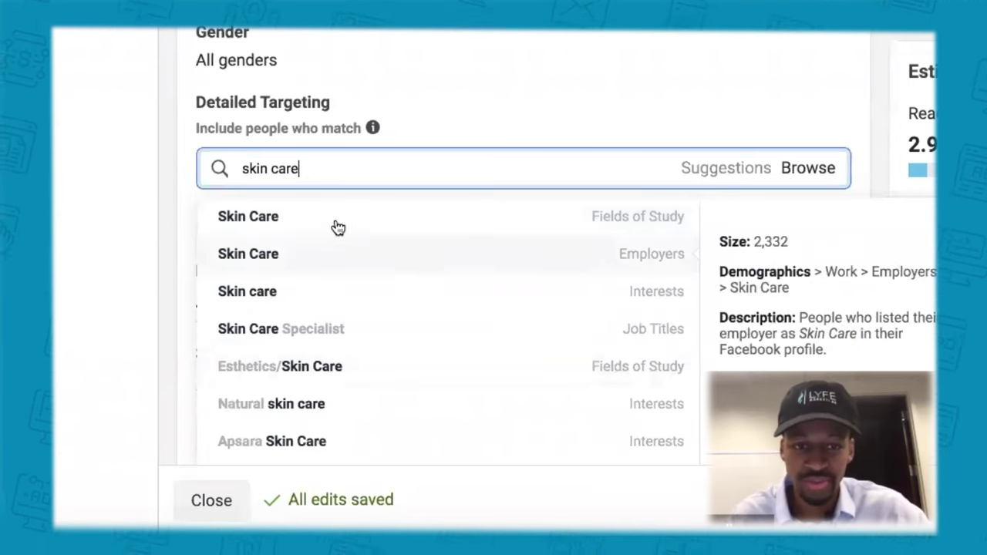
mouse_move(276, 295)
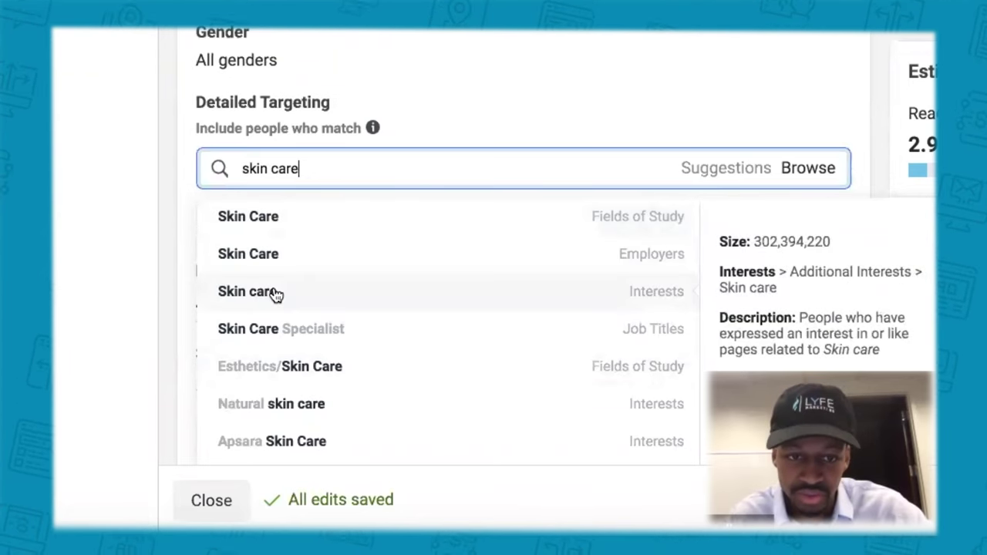